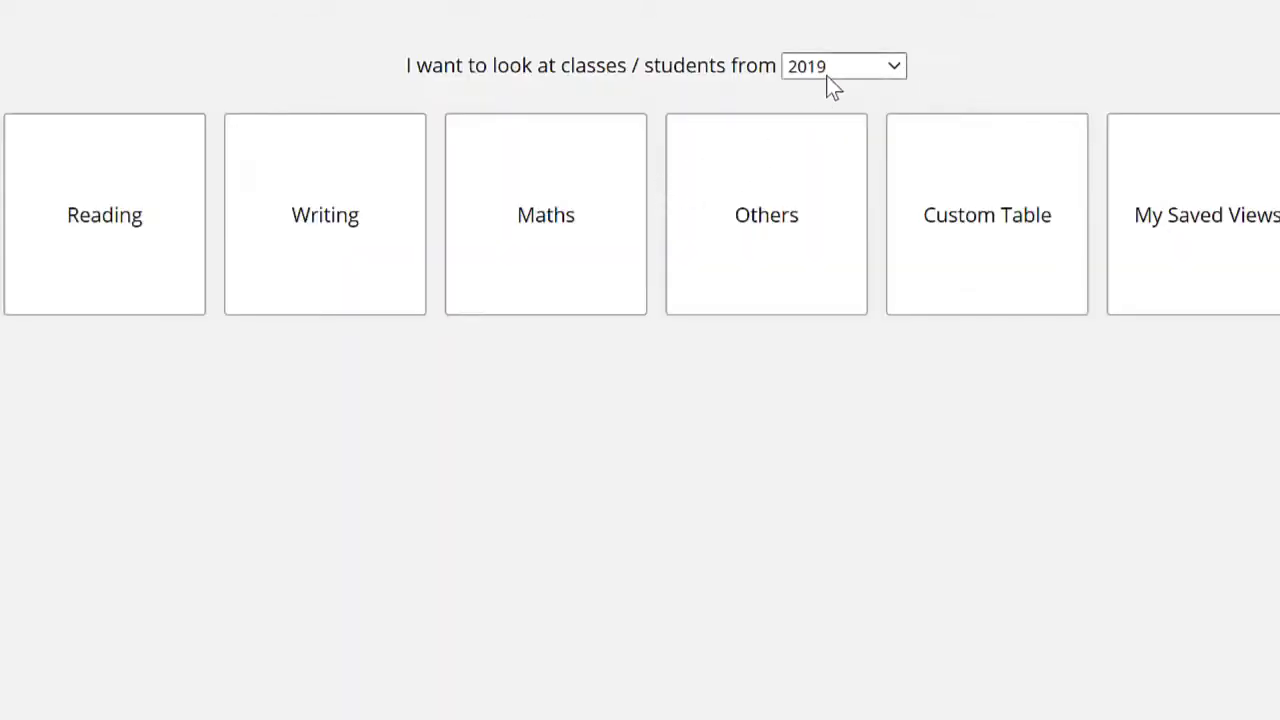
# - Choose the Reading tile for 2019 in the wizard
pyautogui.click(110, 230)
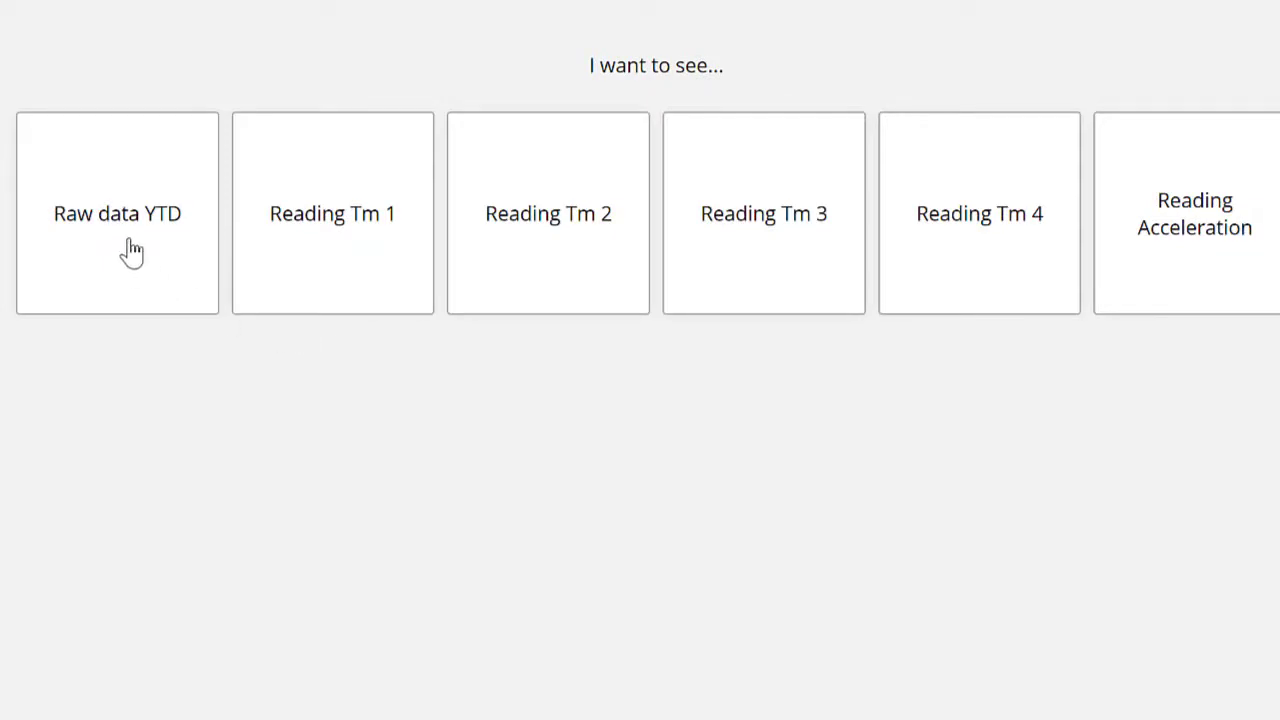
# - Show the Raw data YTD report as a Percentage Table
pyautogui.click(127, 228)
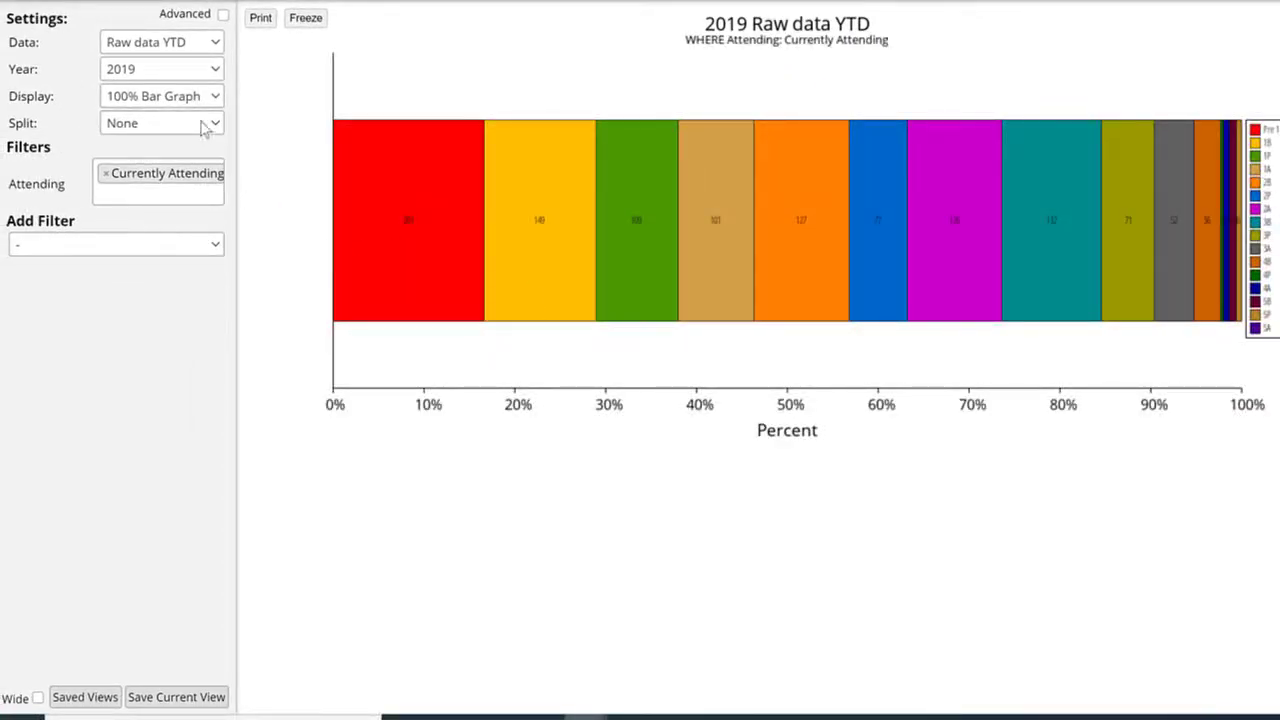
pyautogui.click(212, 100)
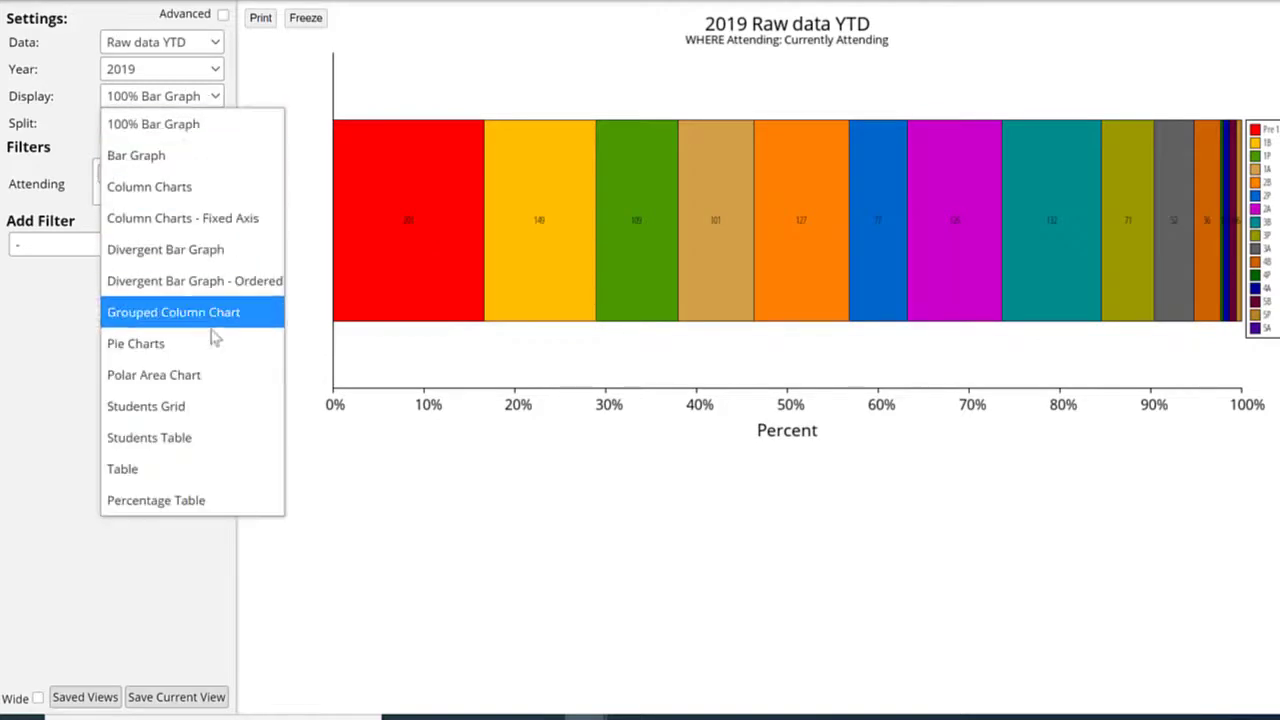
pyautogui.click(189, 470)
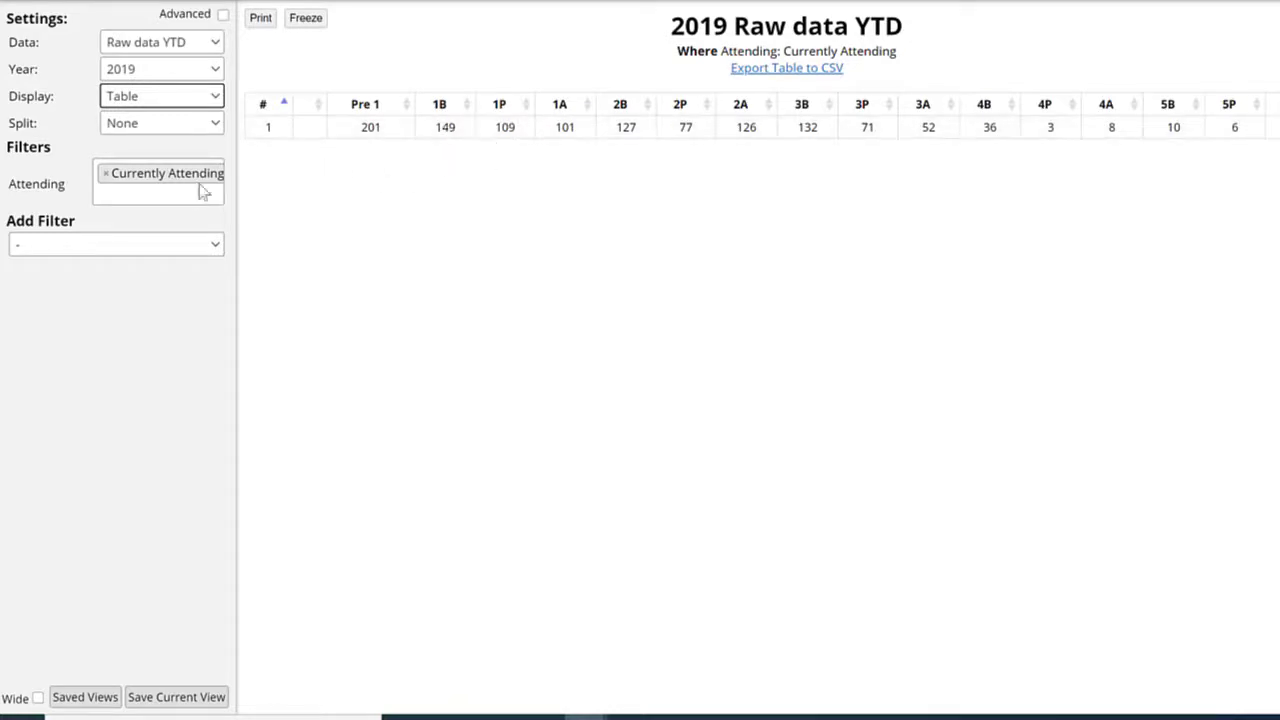
pyautogui.click(212, 100)
pyautogui.click(195, 500)
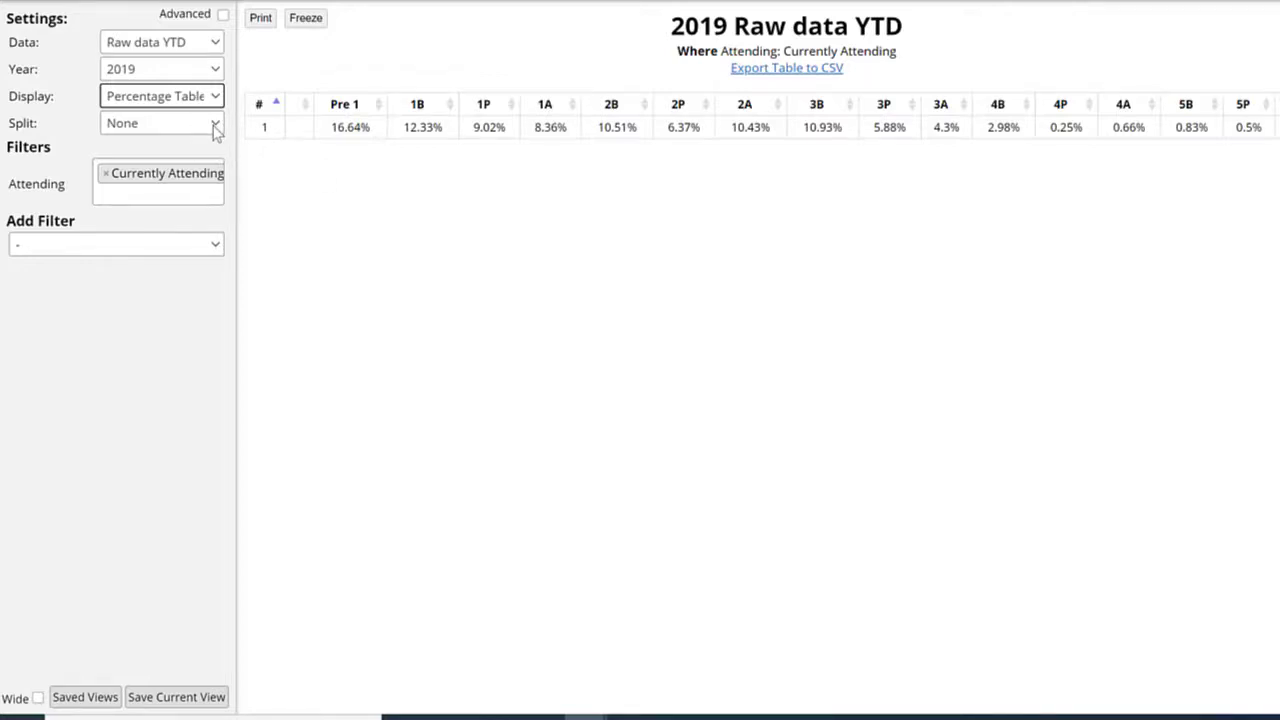
# - Split the percentage table by Year Level and freeze it
pyautogui.click(213, 125)
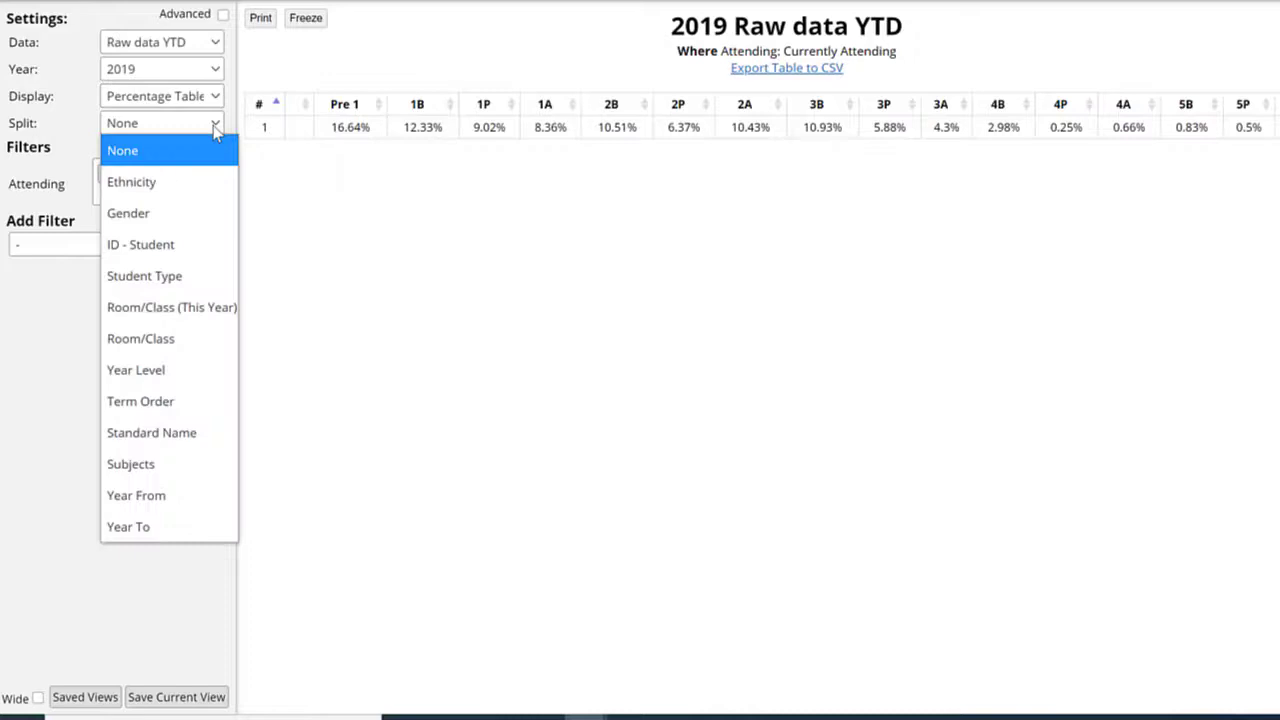
pyautogui.click(140, 370)
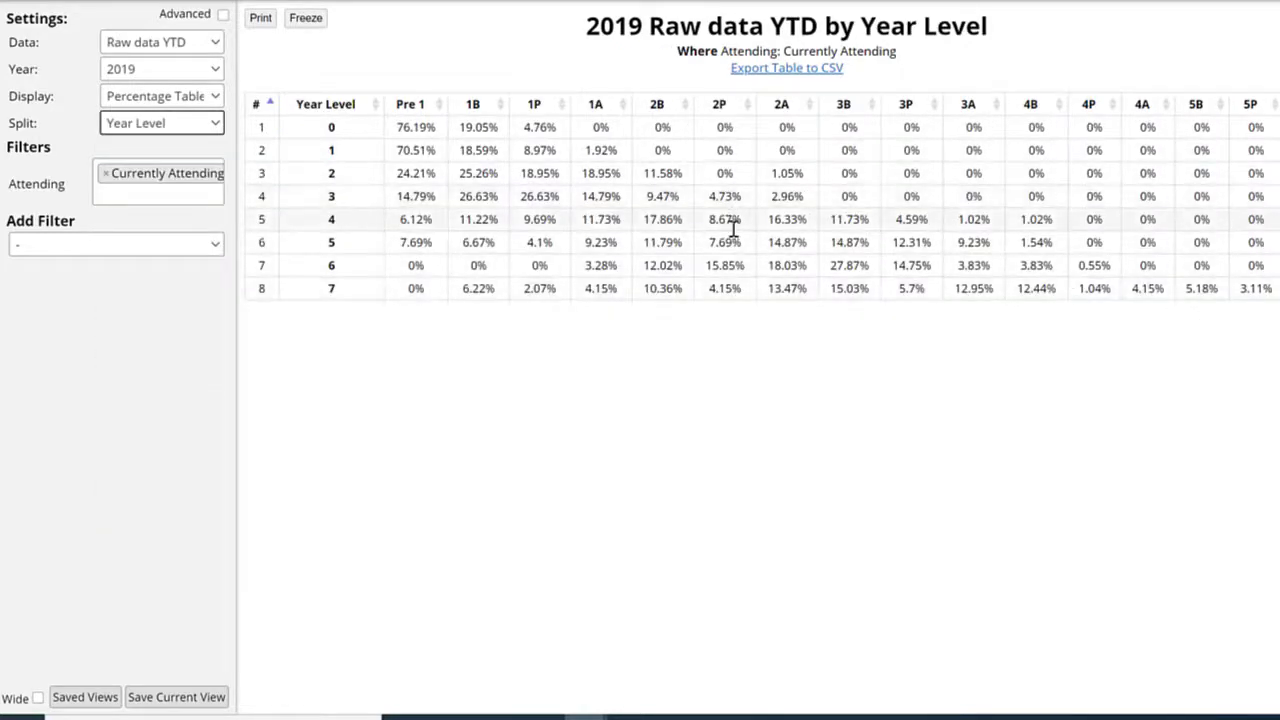
pyautogui.click(213, 125)
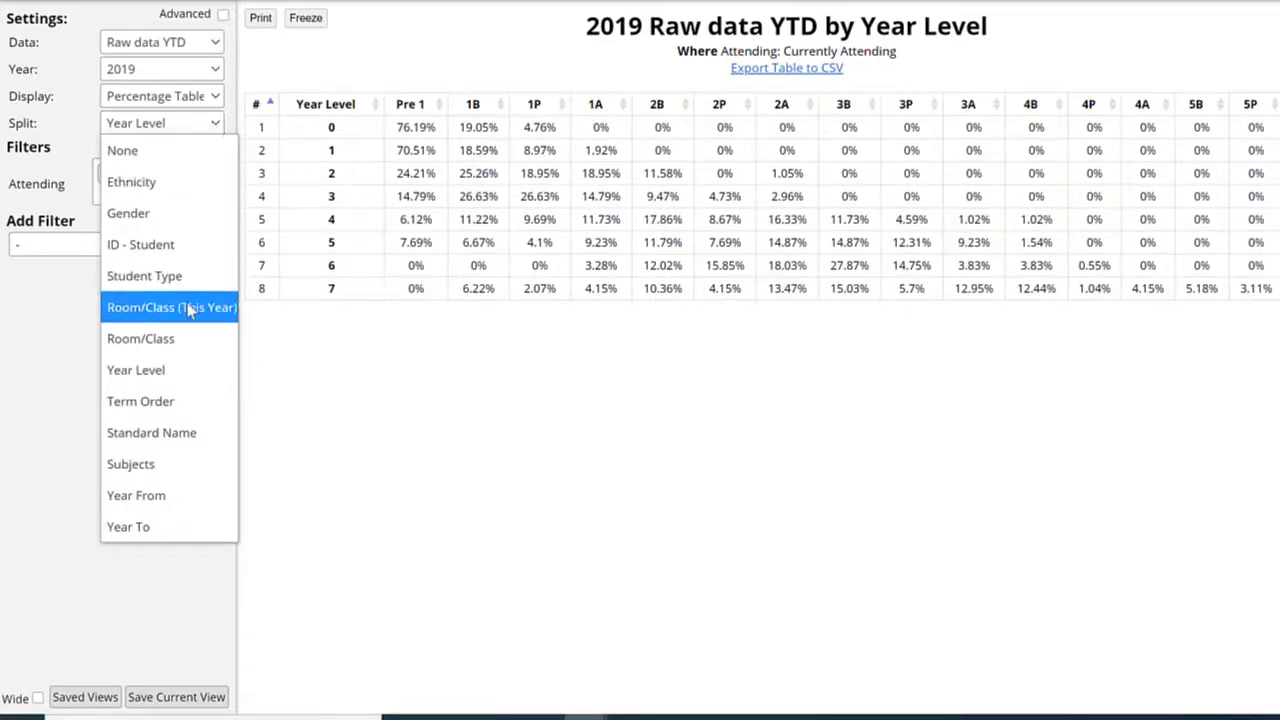
pyautogui.click(410, 425)
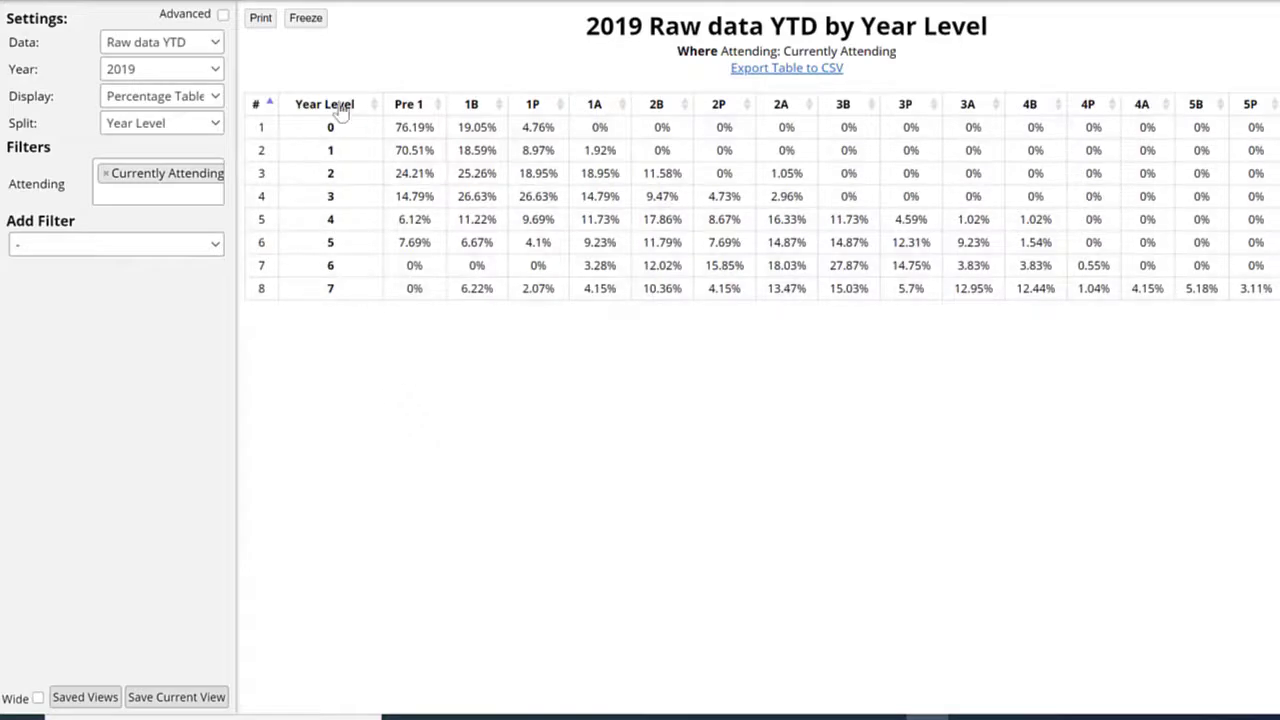
pyautogui.click(308, 20)
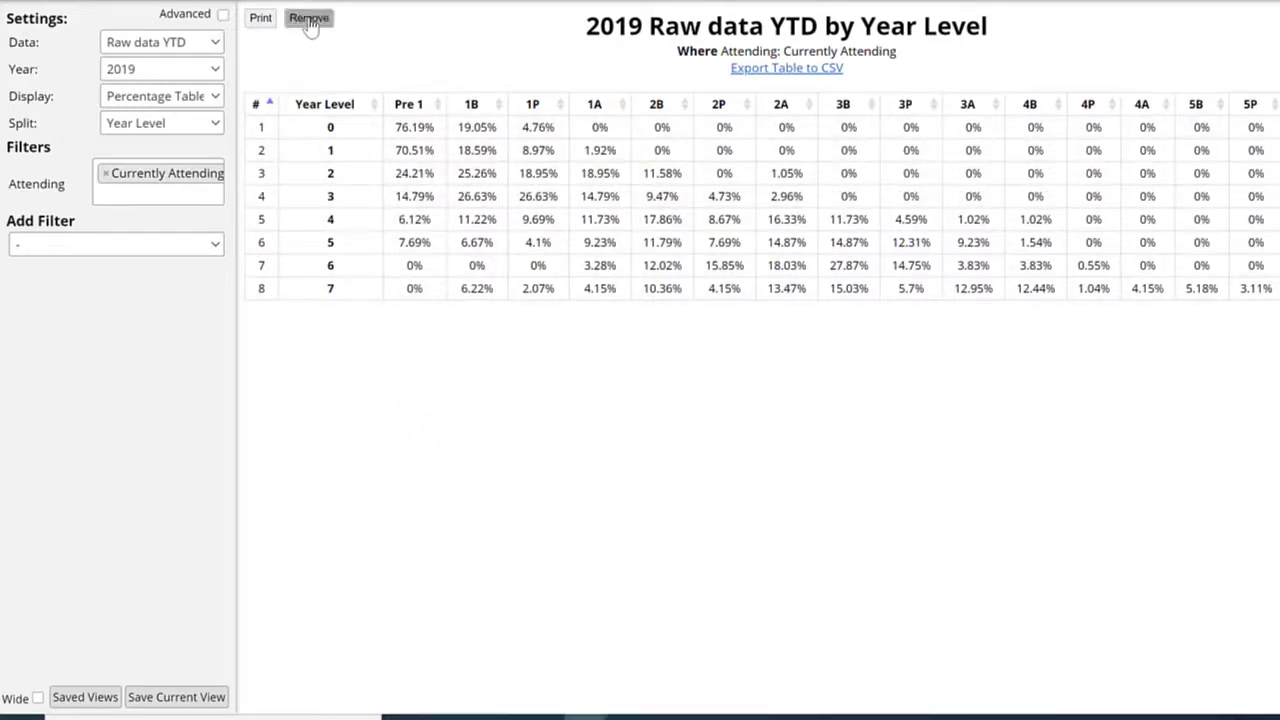
# - Freeze a Year Level count table, then return the live view to a graph
pyautogui.click(208, 96)
pyautogui.click(128, 474)
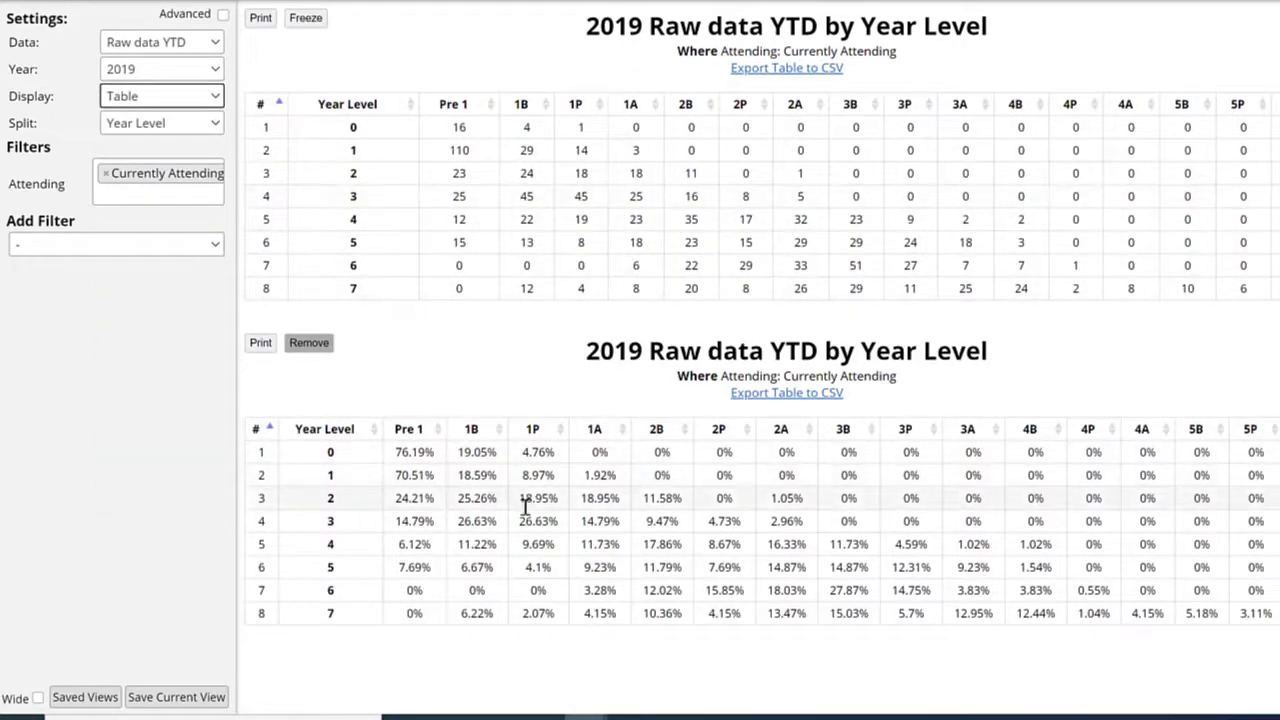
pyautogui.click(308, 24)
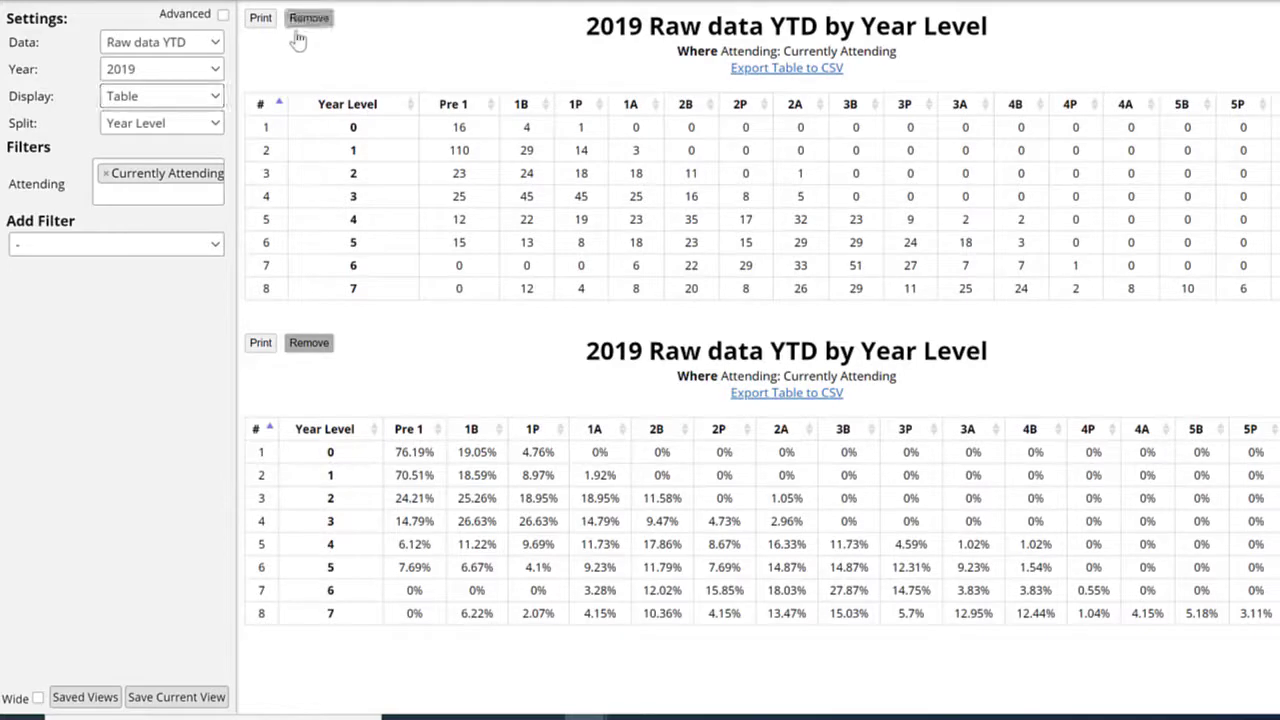
pyautogui.click(209, 100)
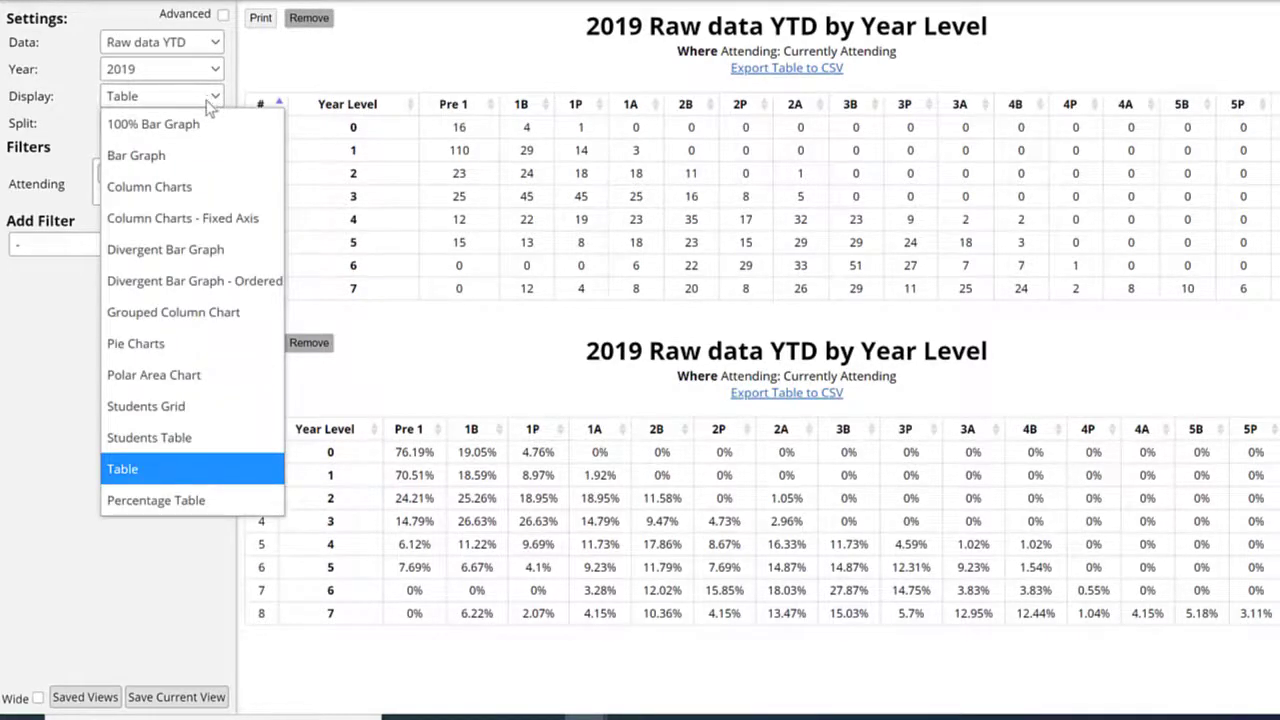
pyautogui.click(167, 346)
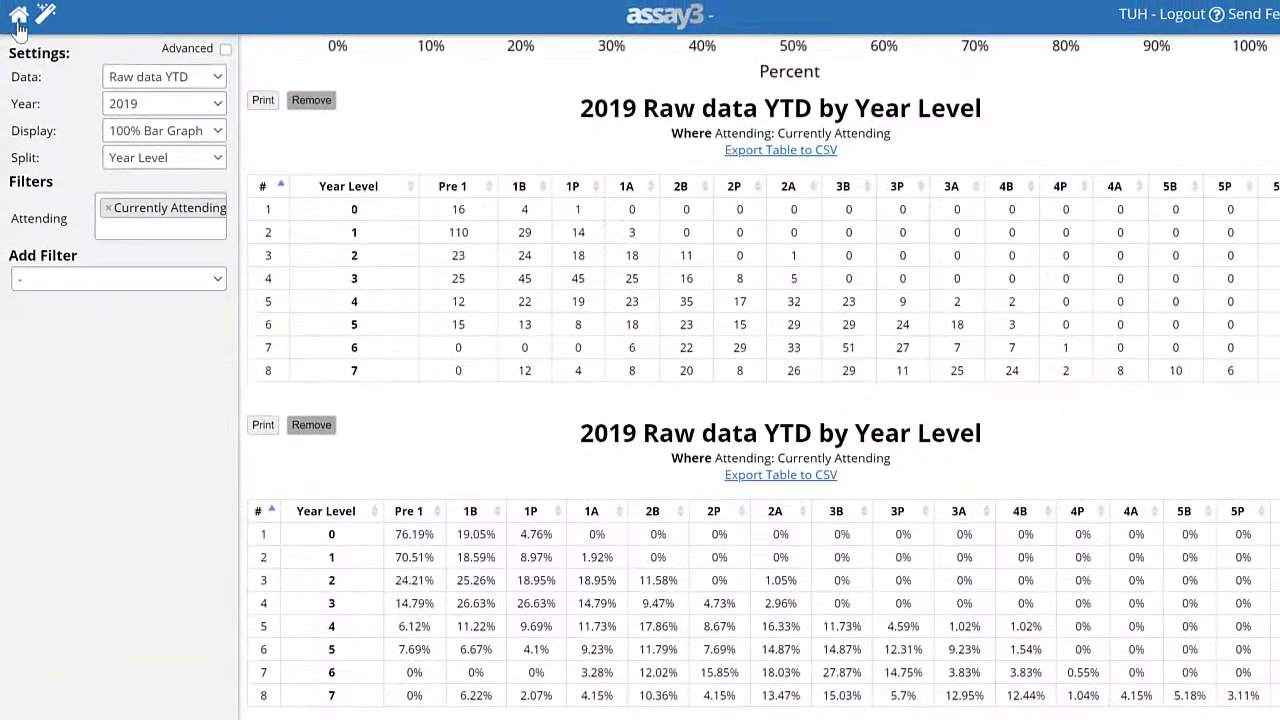
# - From Home, start the wizard and open the 2019 Reading Tm 1 report, changing its display
pyautogui.click(18, 13)
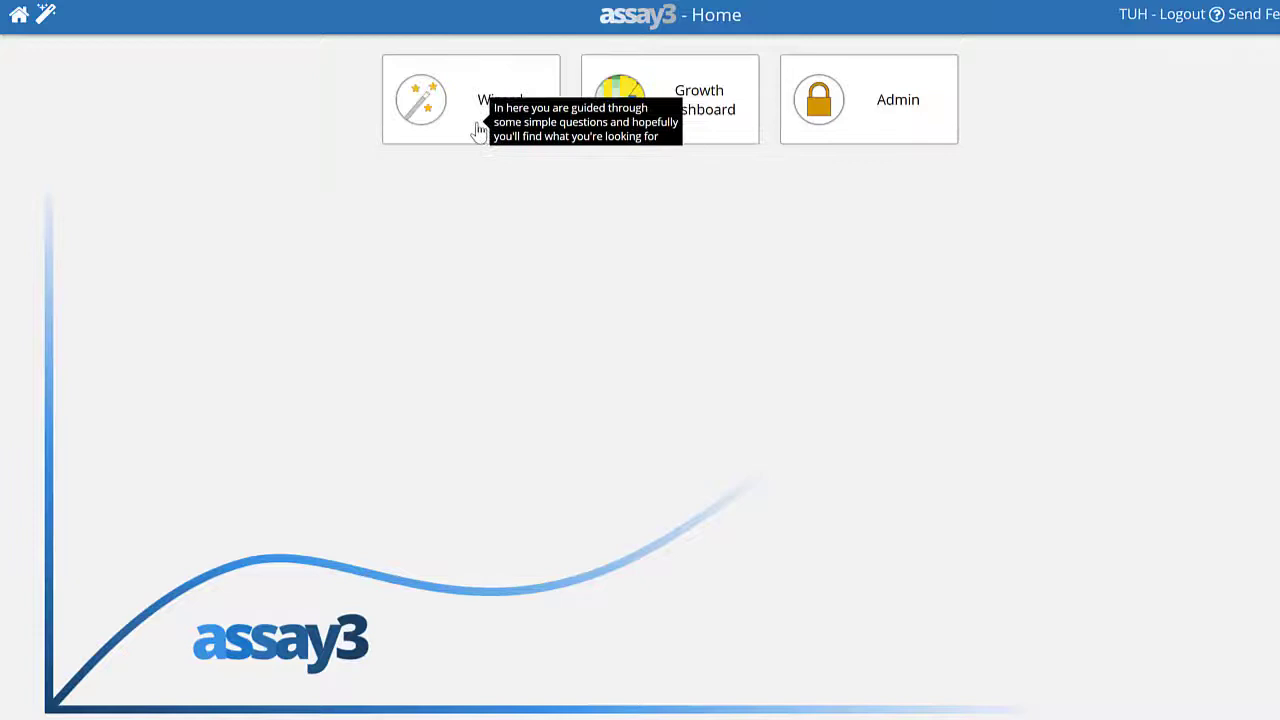
pyautogui.click(477, 128)
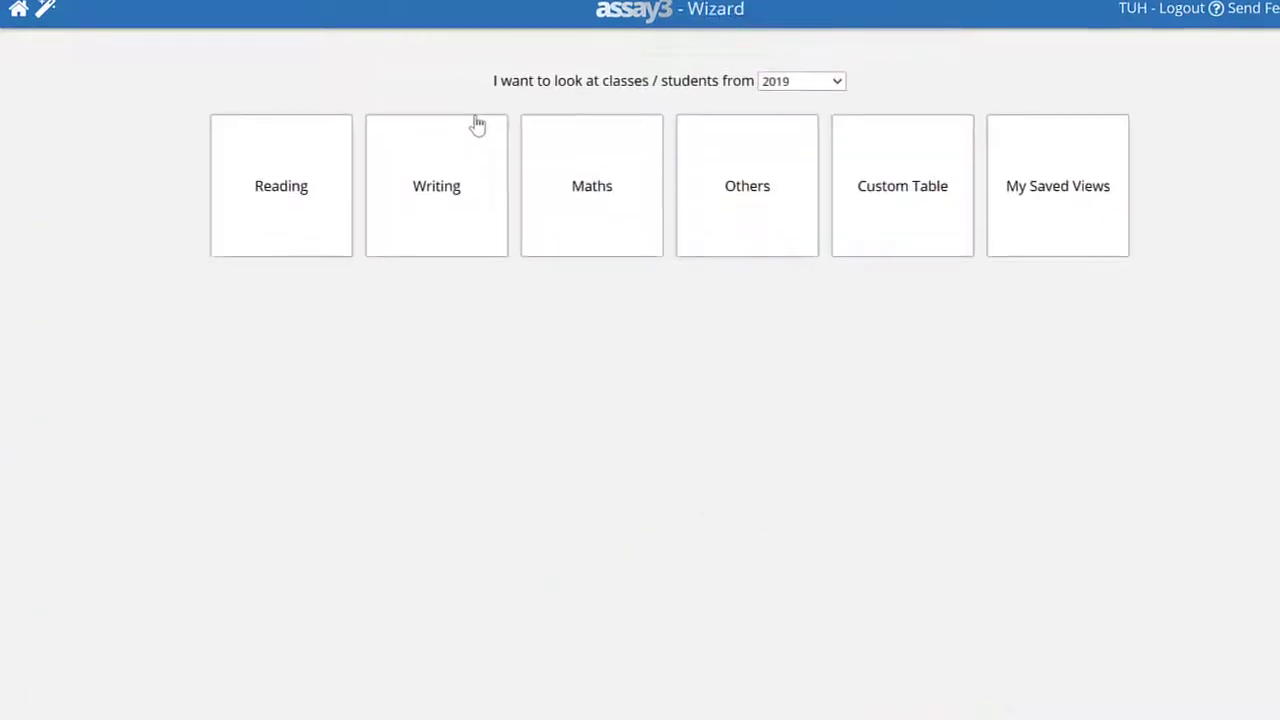
pyautogui.click(277, 166)
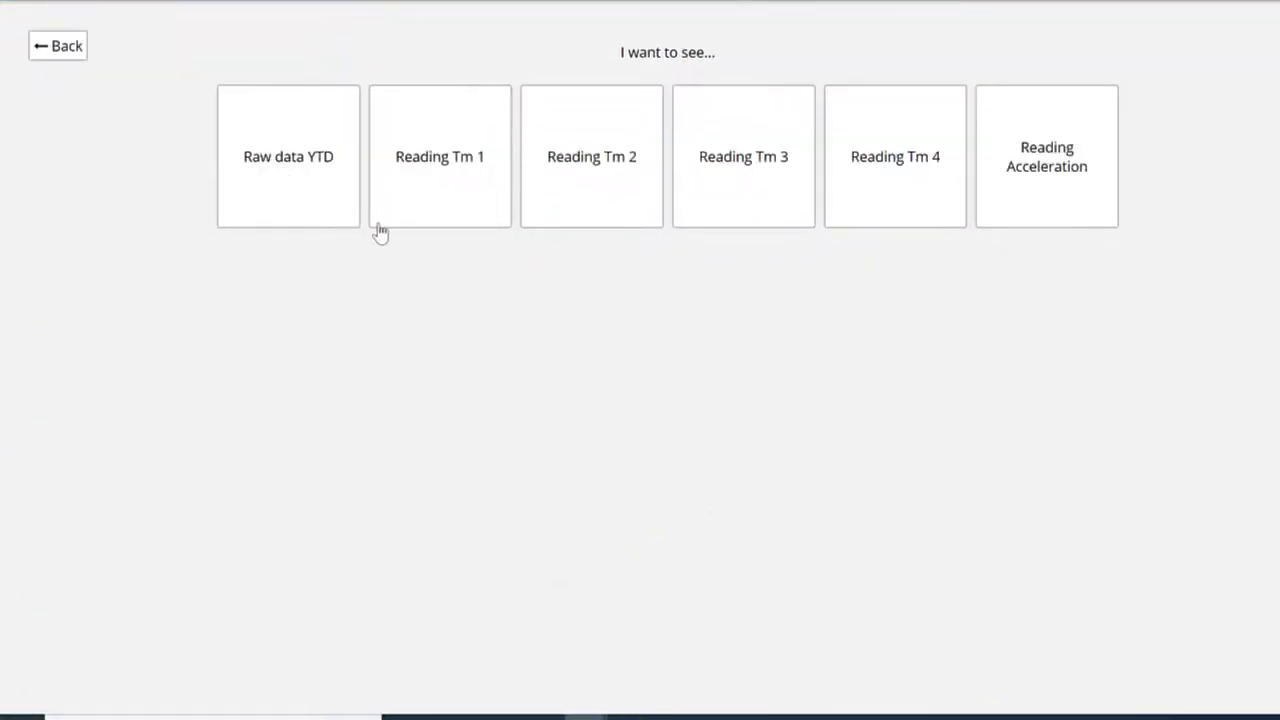
pyautogui.click(437, 172)
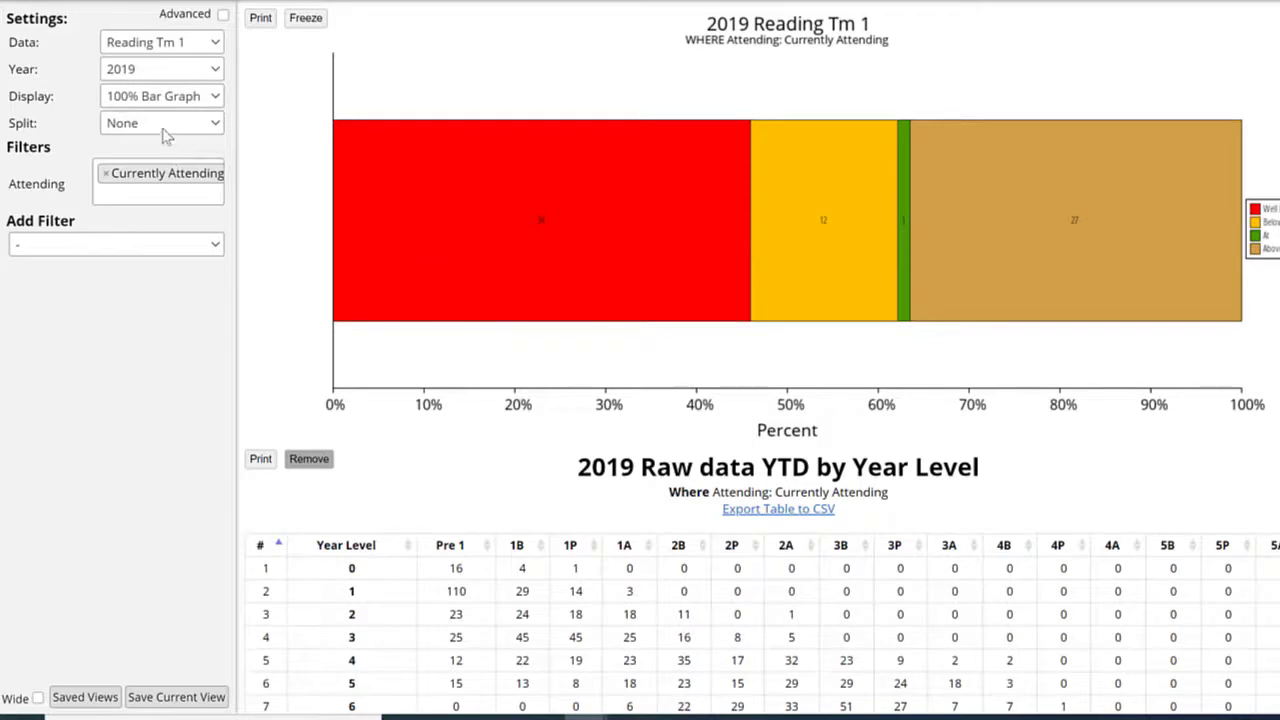
pyautogui.click(185, 100)
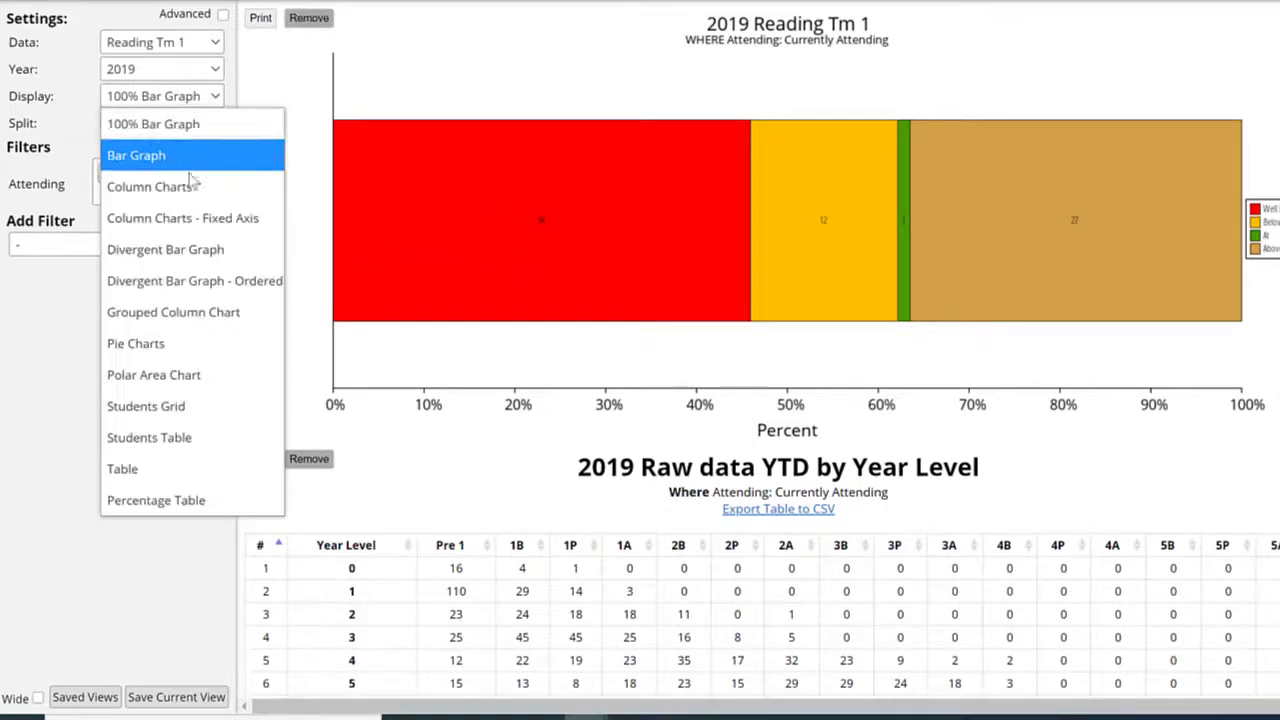
pyautogui.click(160, 437)
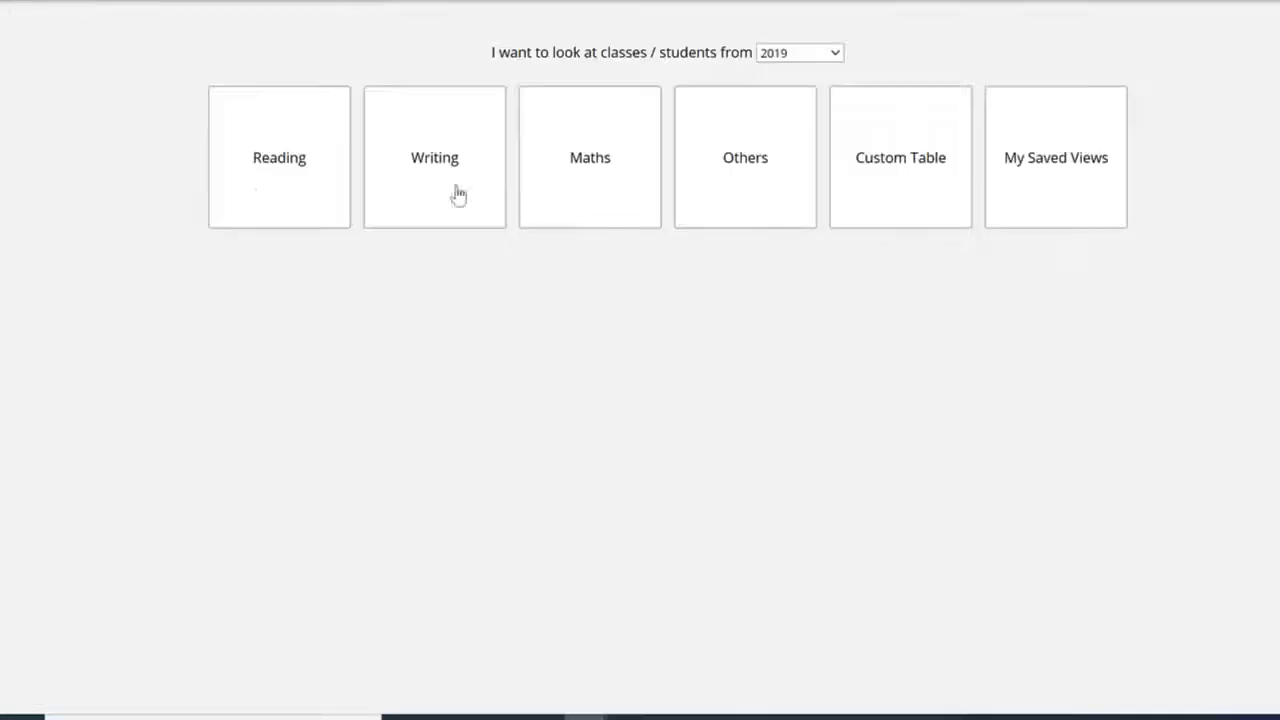
# - Split the 2019 Reading Acceleration graph by Ethnicity, then open the filter list
pyautogui.click(277, 176)
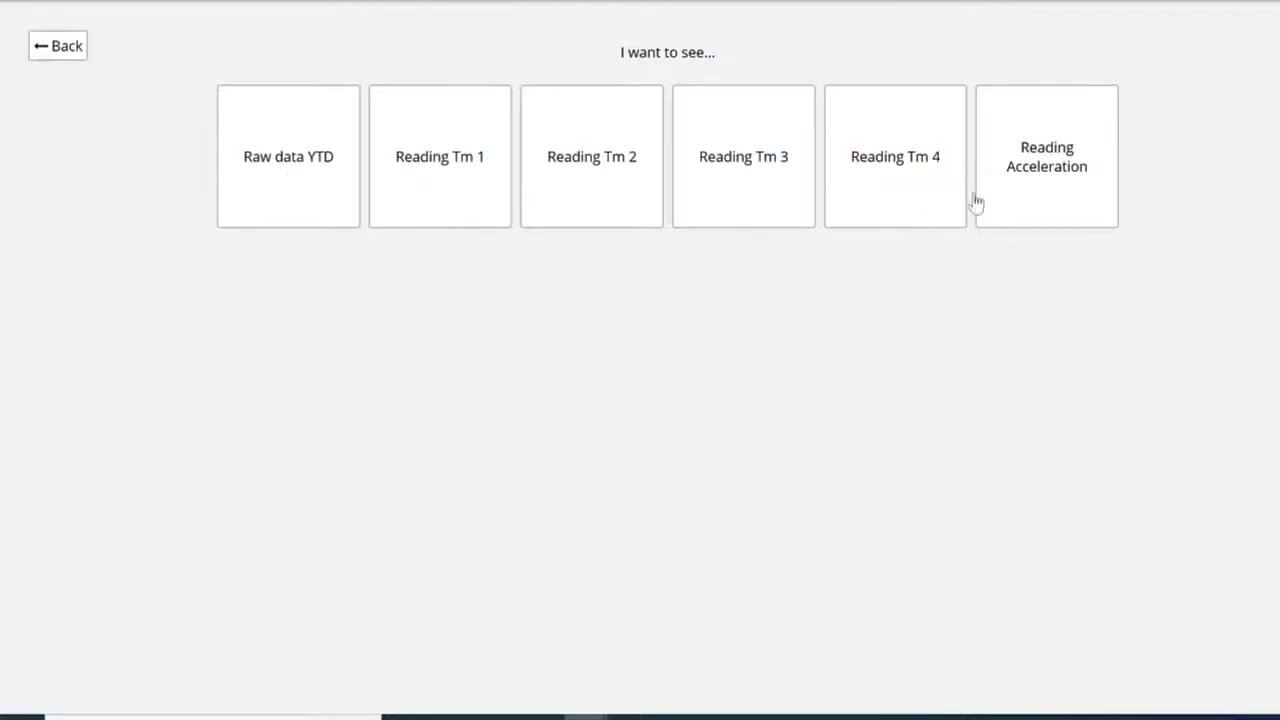
pyautogui.click(1034, 175)
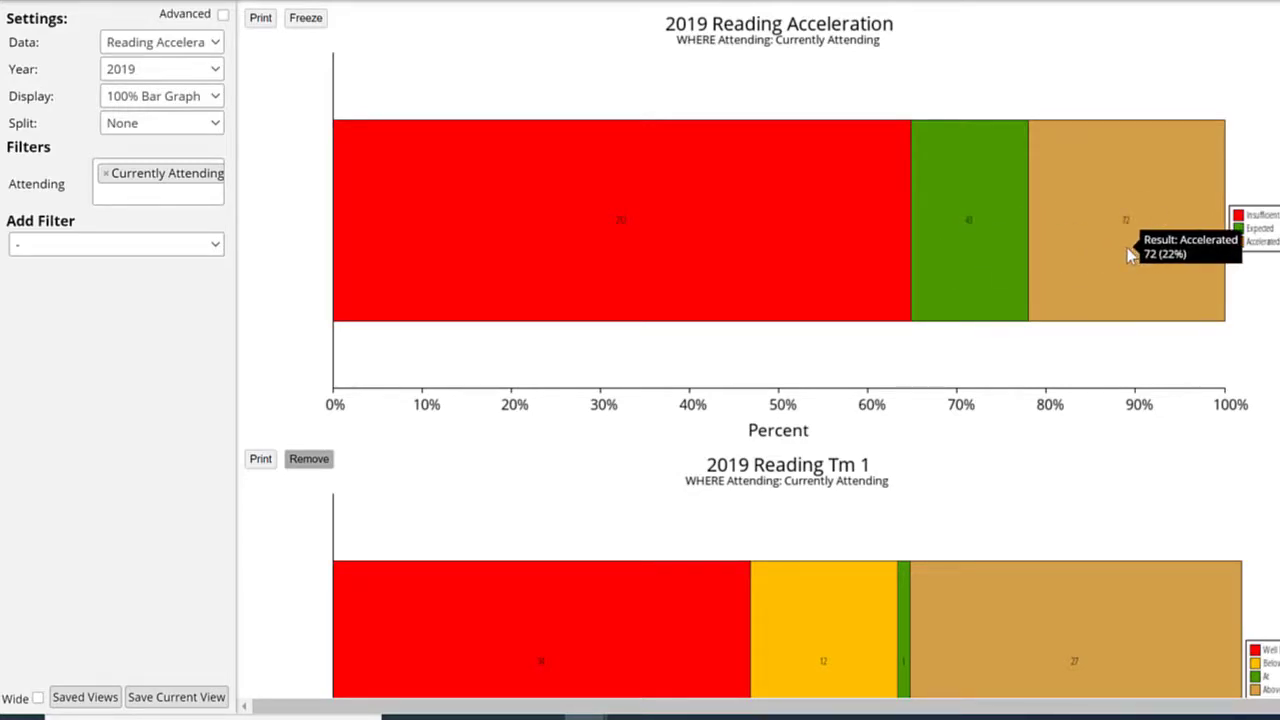
pyautogui.click(214, 125)
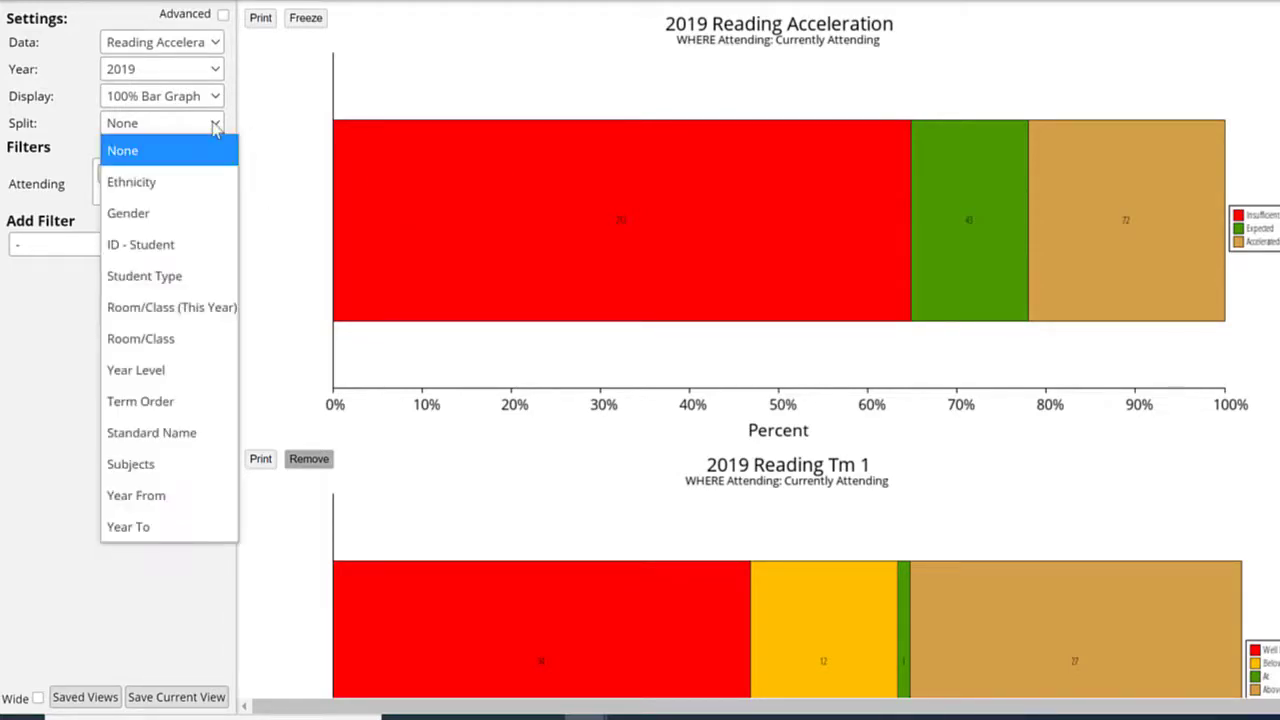
pyautogui.click(172, 190)
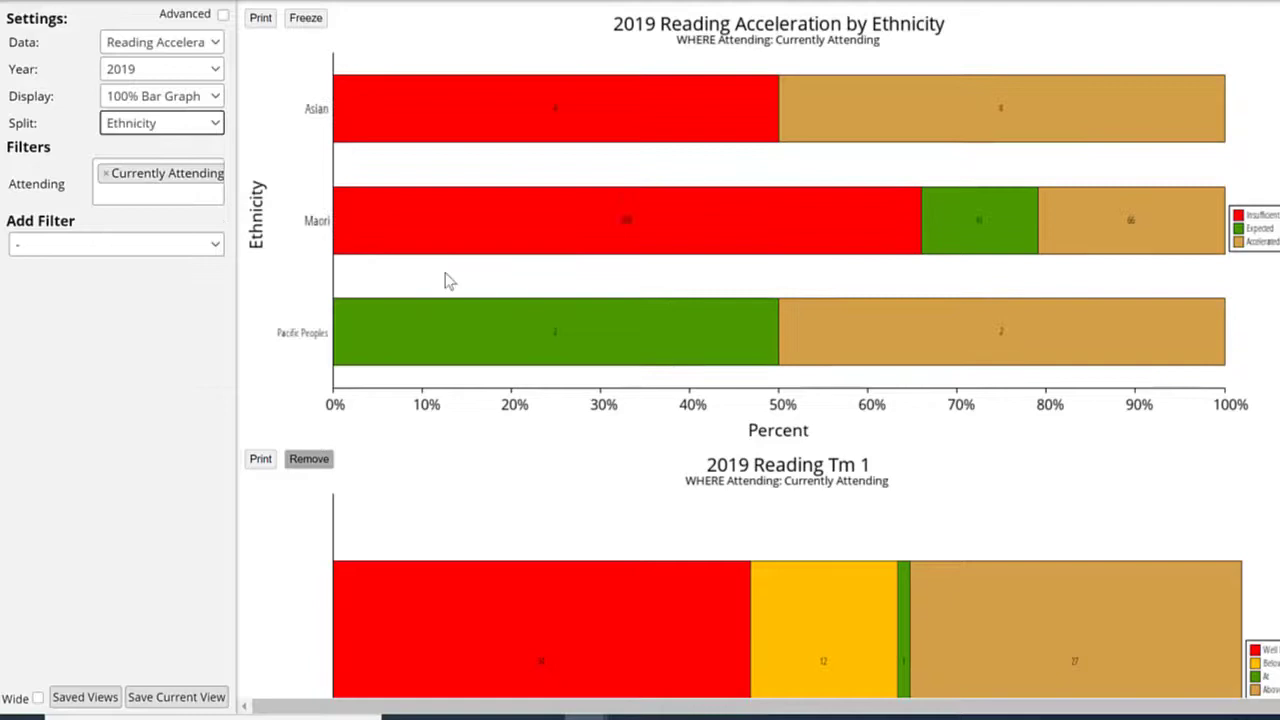
pyautogui.click(186, 246)
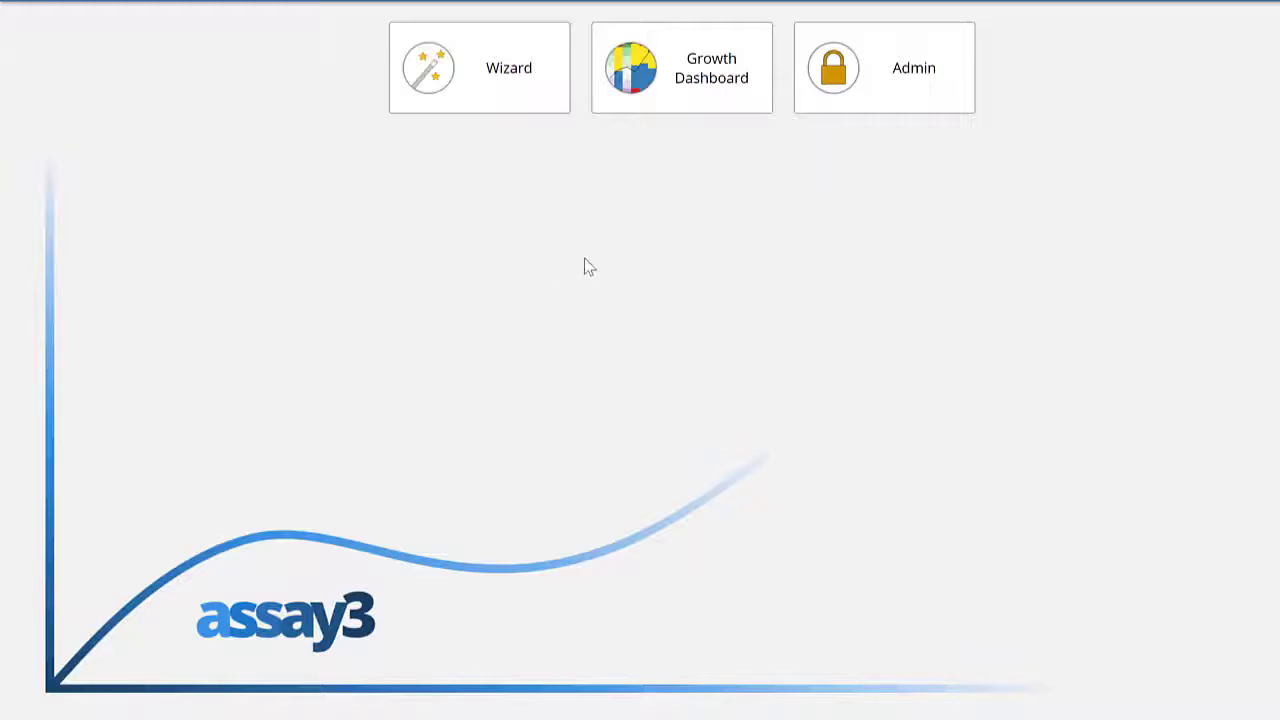
# - Start a Custom Table of student data from the wizard
pyautogui.click(509, 93)
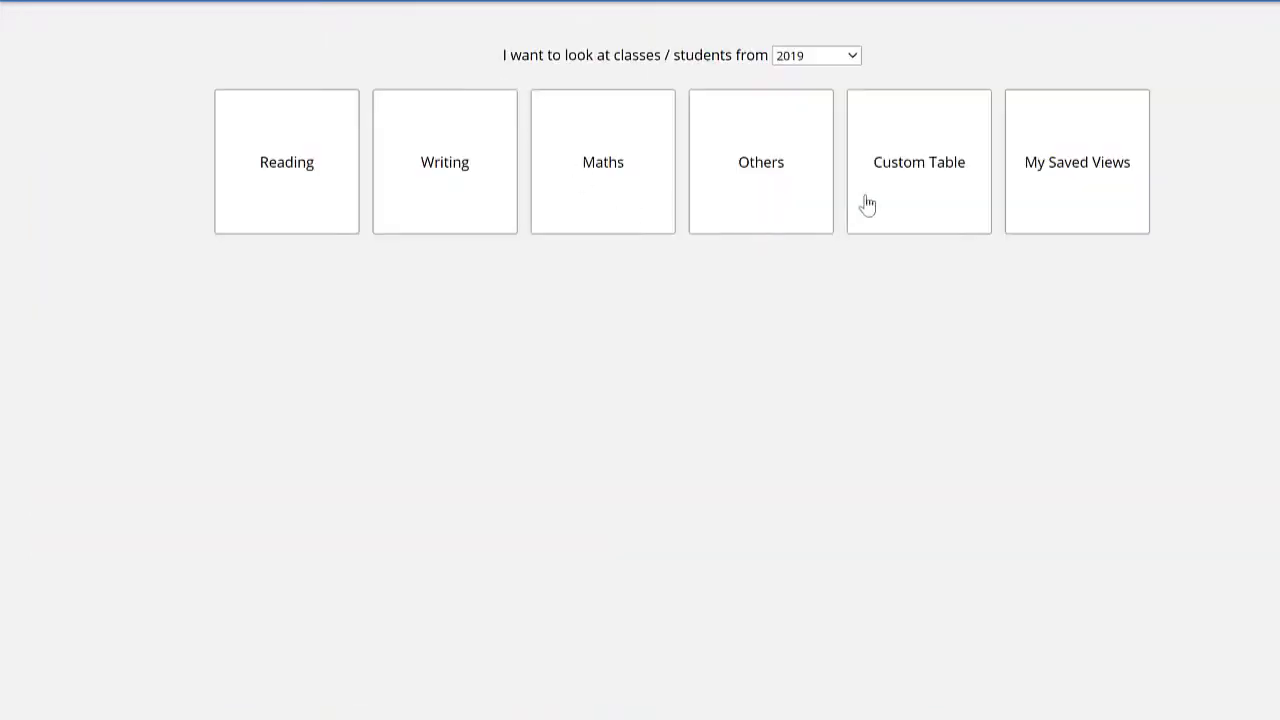
pyautogui.click(918, 180)
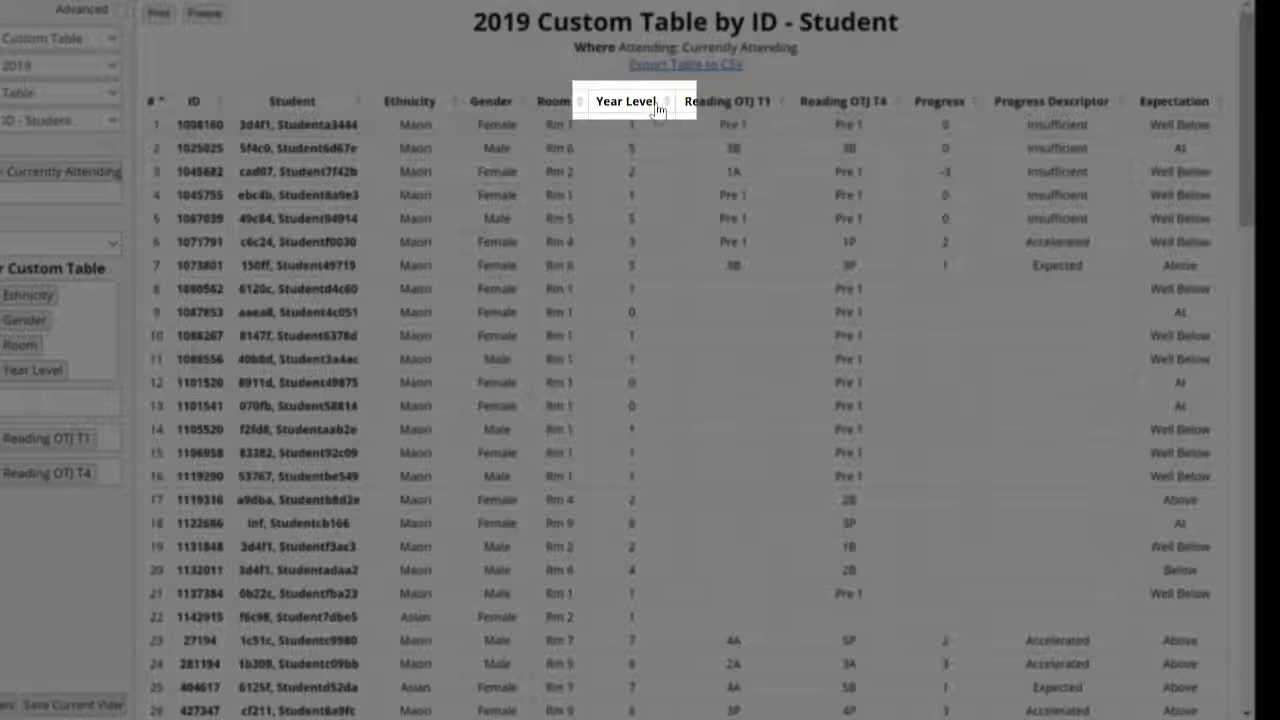
# - Sort the student table by the Year Level column
pyautogui.click(645, 104)
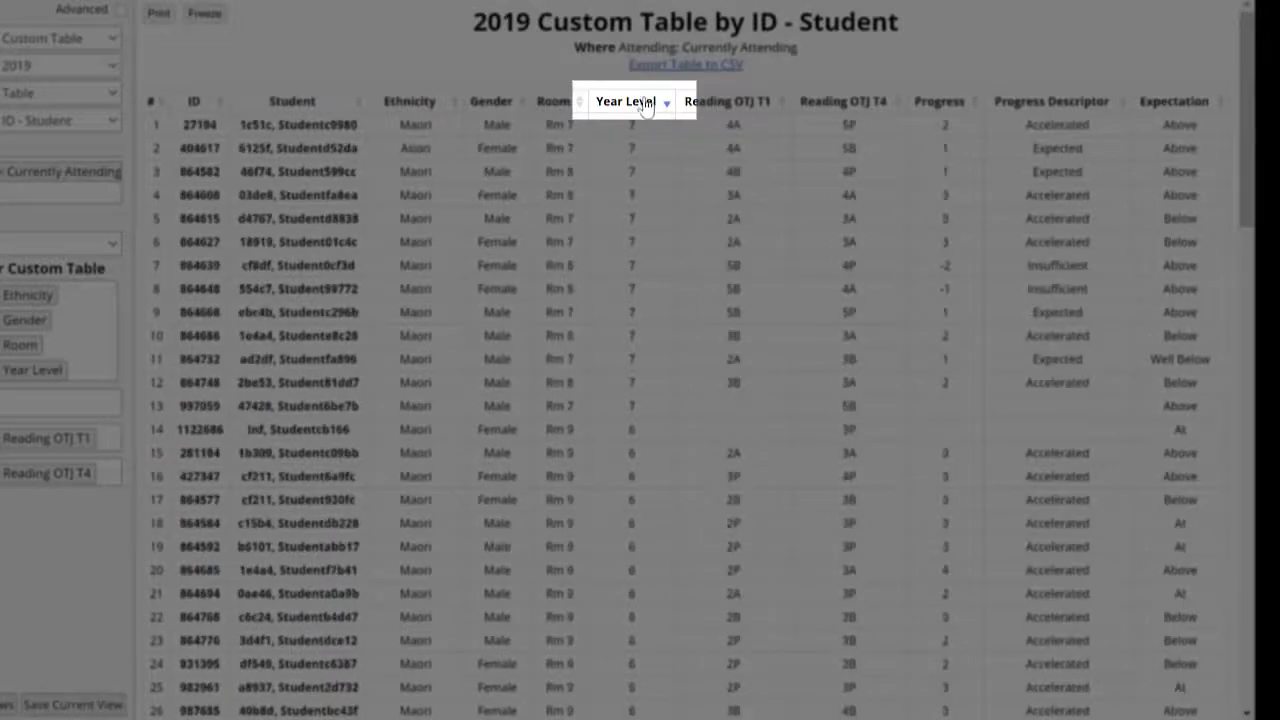